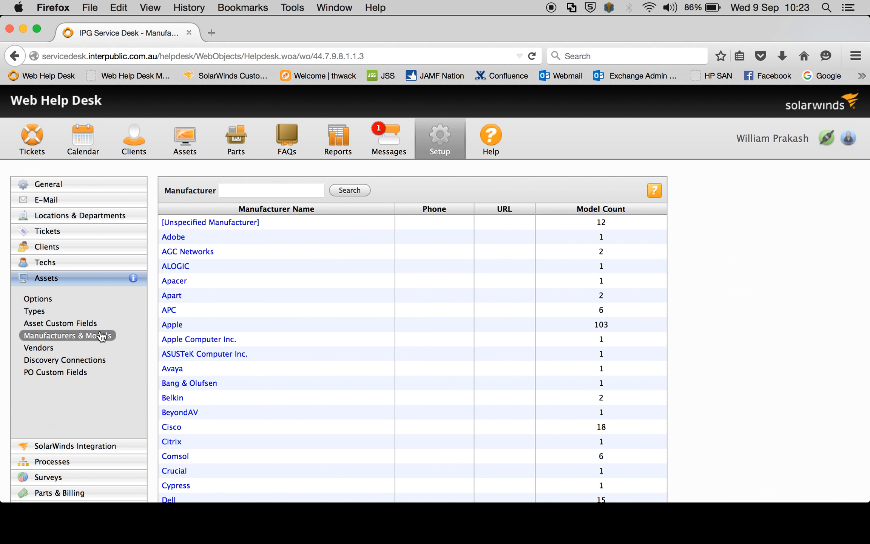
Open the list of Belkin models from the Manufacturers & Models asset setup
{"action": "left_click", "coordinate": [100, 340]}
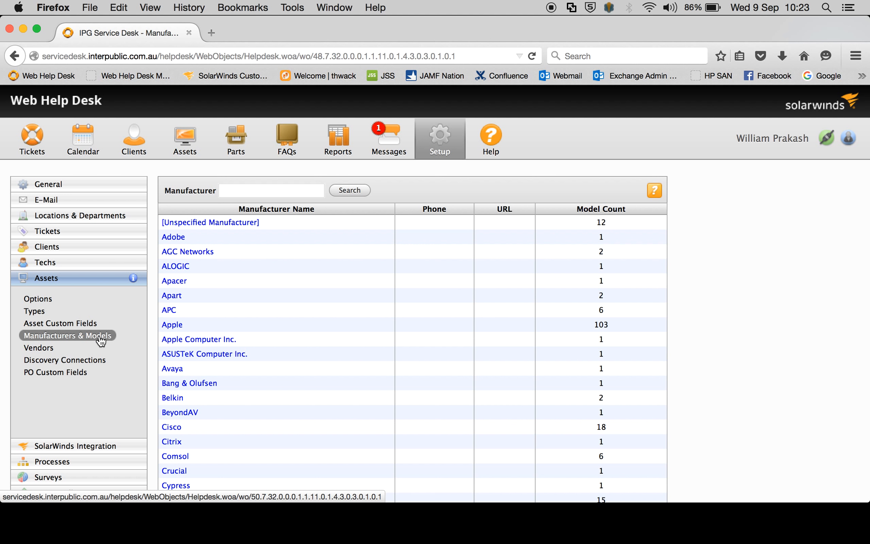
{"action": "left_click", "coordinate": [177, 399]}
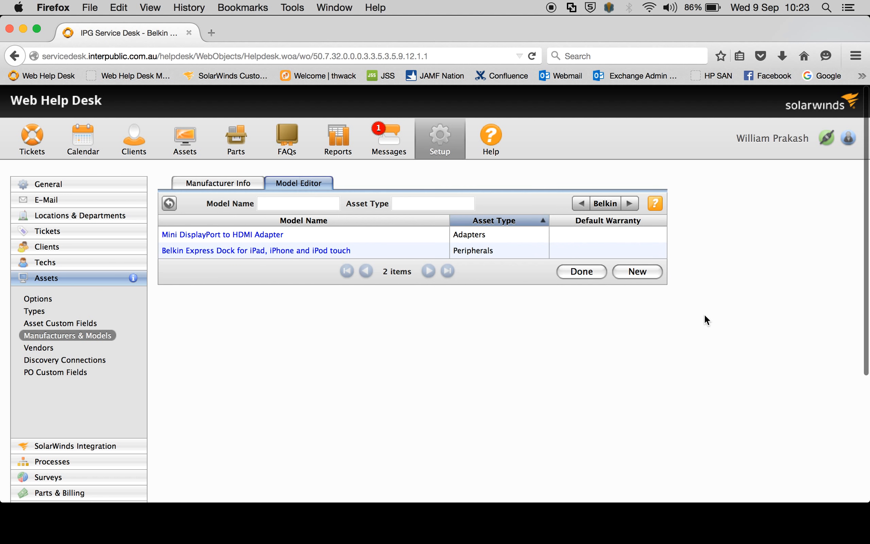
{"action": "scroll", "coordinate": [704, 315], "scroll_direction": "down", "scroll_amount": 2}
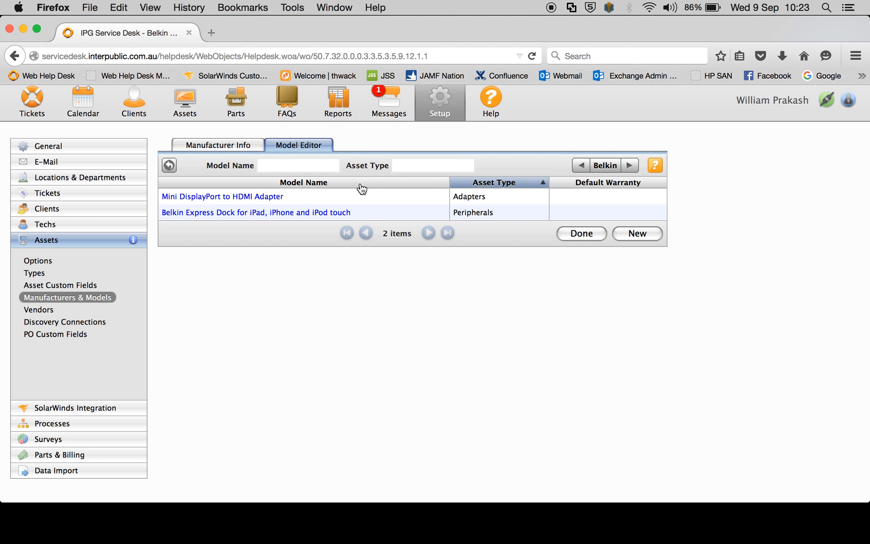
Create and save a new Belkin model named Test Adapter with the asset type Adapters
{"action": "left_click", "coordinate": [636, 235]}
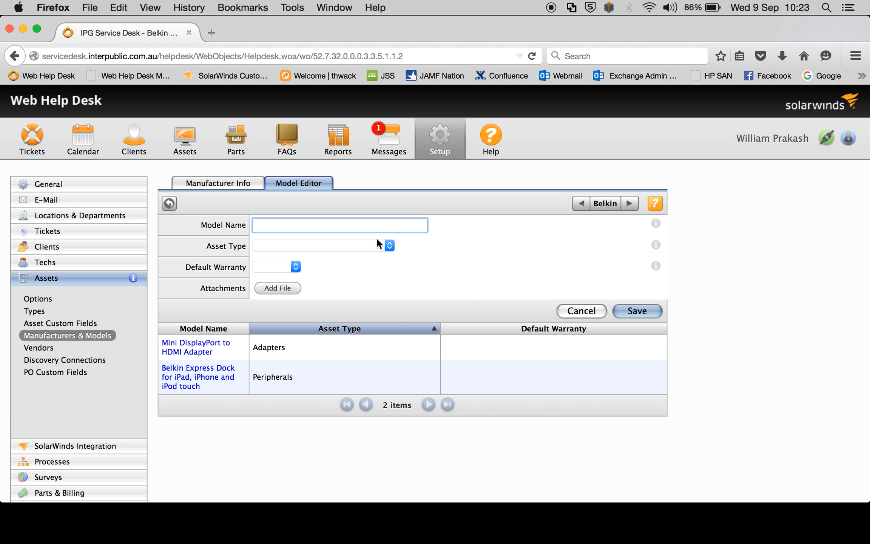
{"action": "type", "text": "Test"}
{"action": "key", "text": "Down"}
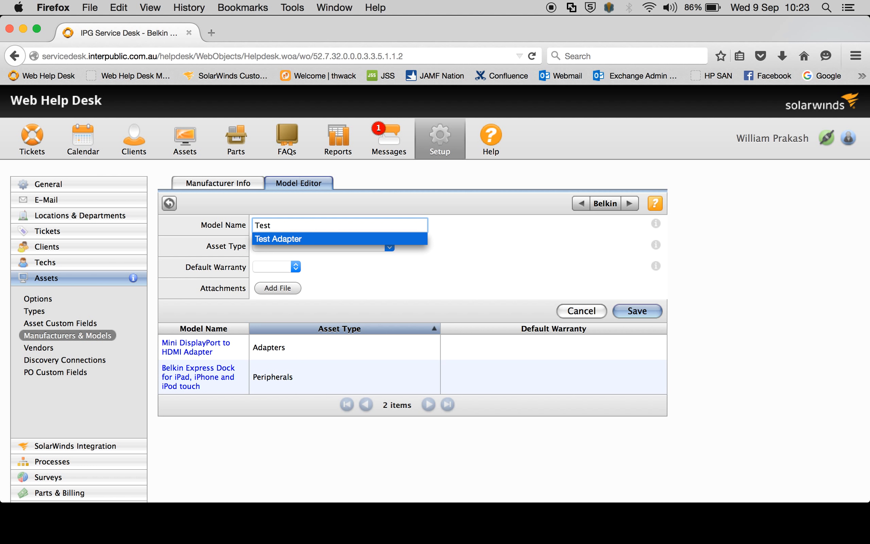
{"action": "key", "text": "Tab"}
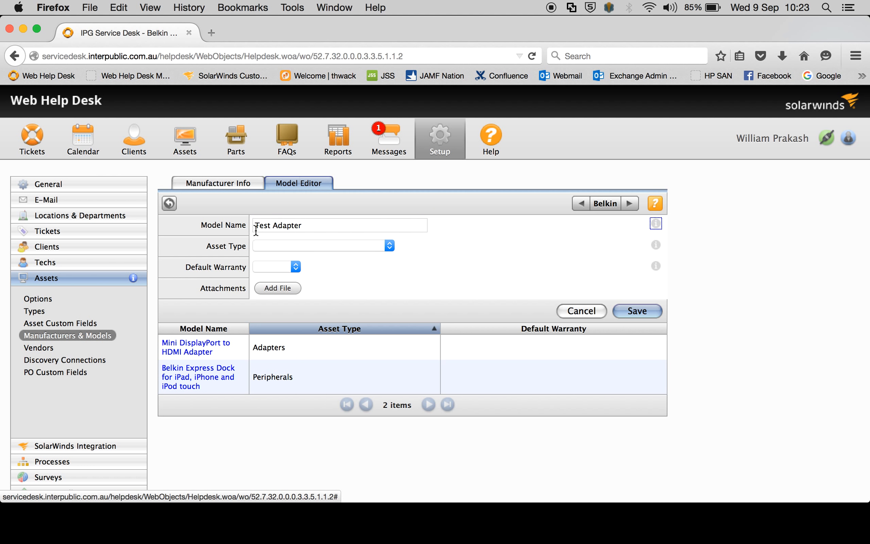
{"action": "left_click", "coordinate": [322, 243]}
{"action": "left_click", "coordinate": [317, 268]}
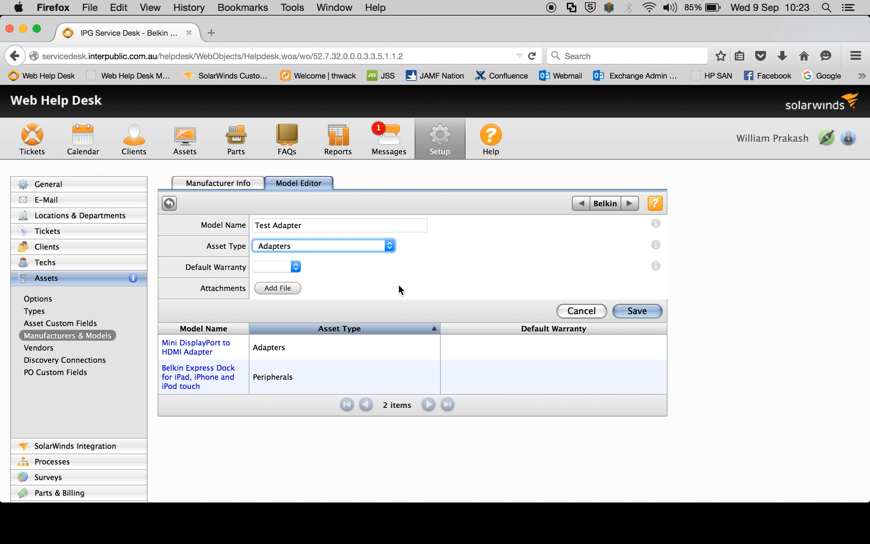
{"action": "left_click", "coordinate": [648, 313]}
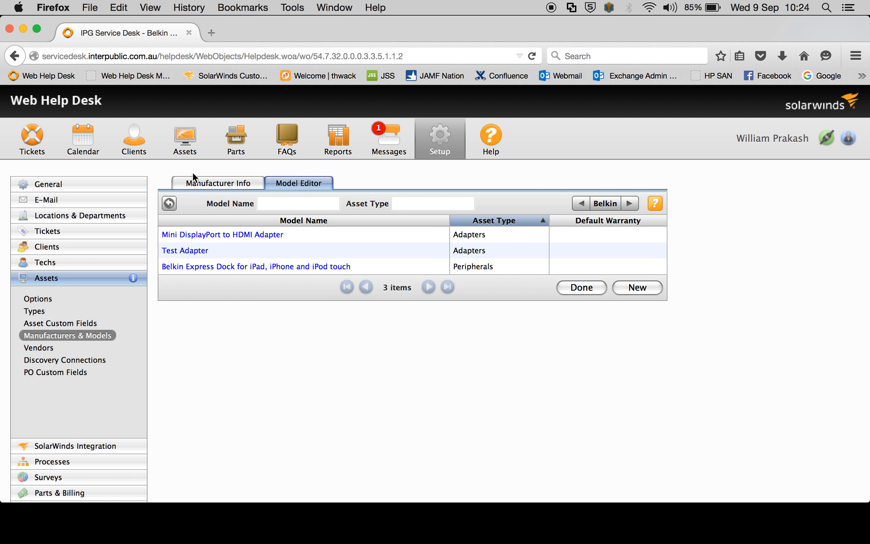
Start a new asset record and set its asset number to Test Adapter 1
{"action": "left_click", "coordinate": [187, 151]}
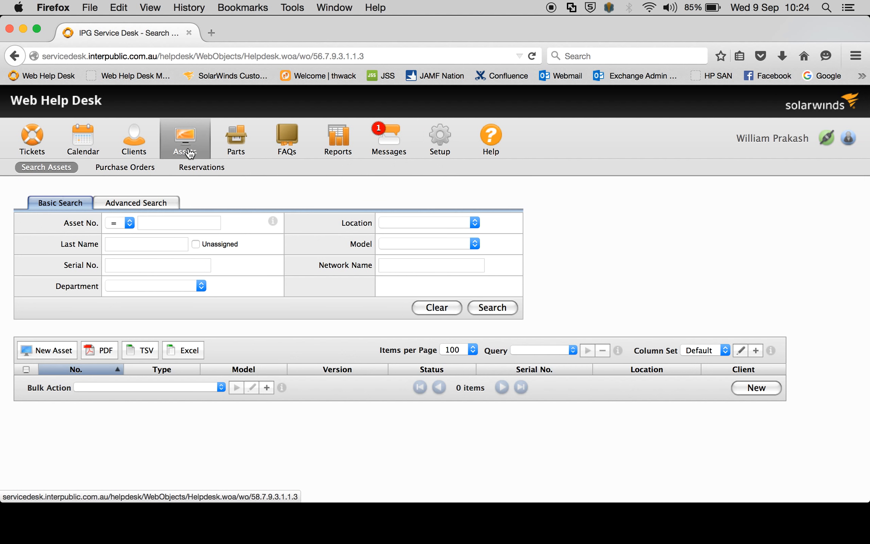
{"action": "left_click", "coordinate": [53, 350]}
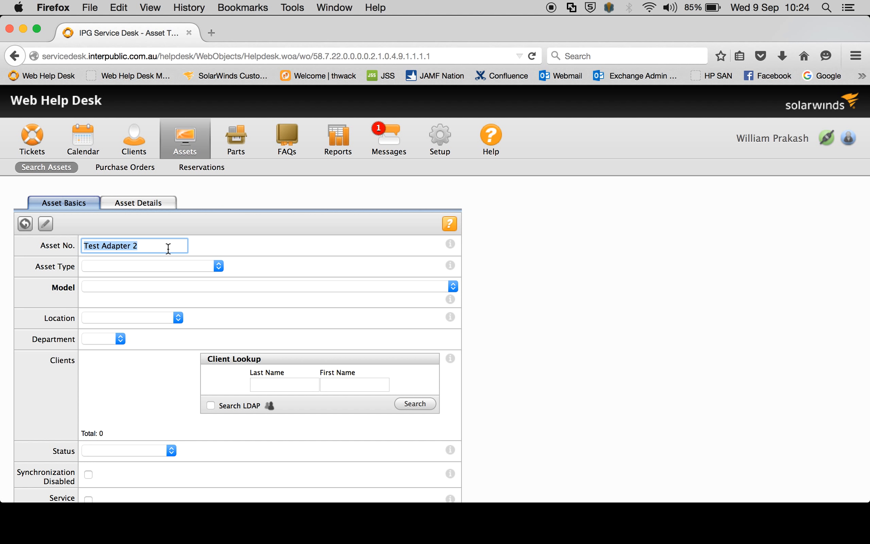
{"action": "type", "text": "Test"}
{"action": "key", "text": "Down"}
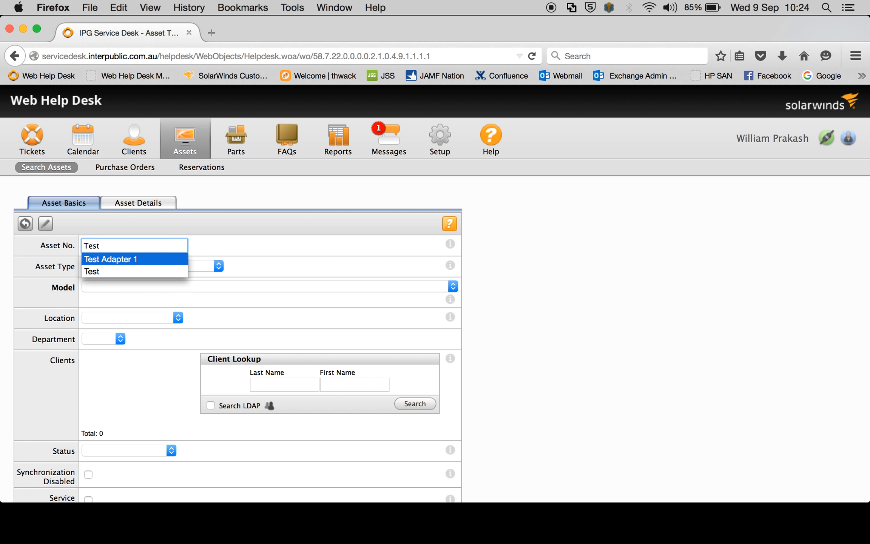
{"action": "key", "text": "Tab"}
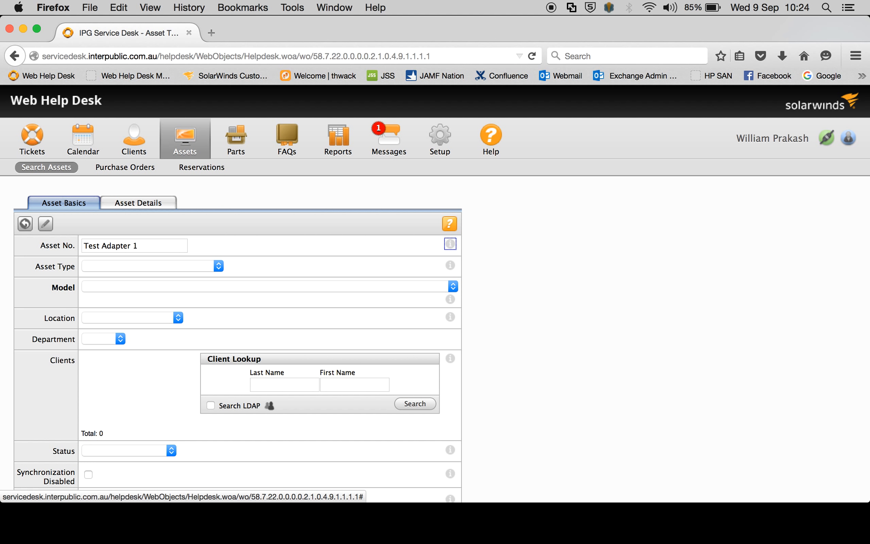
Set the new asset's type to Adapters and its model to Belkin Test Adapter
{"action": "left_click", "coordinate": [184, 260]}
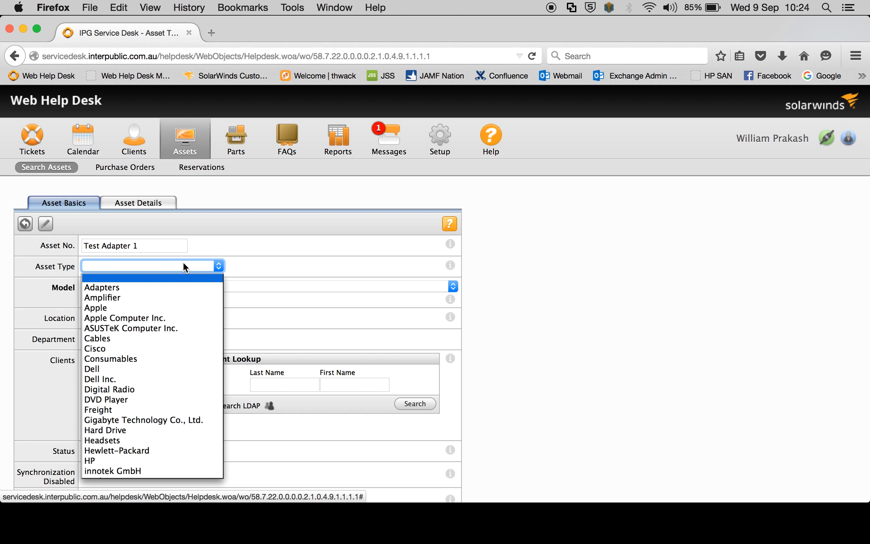
{"action": "left_click", "coordinate": [171, 288]}
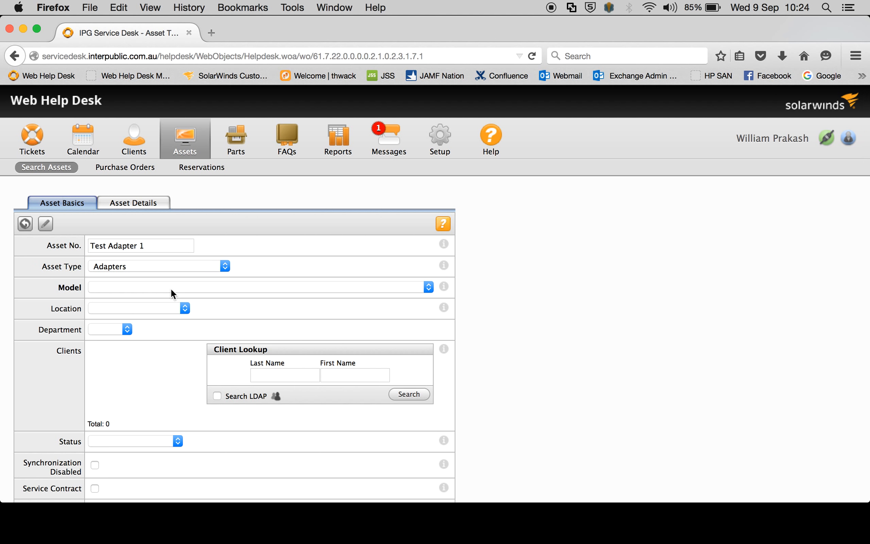
{"action": "left_click", "coordinate": [171, 289]}
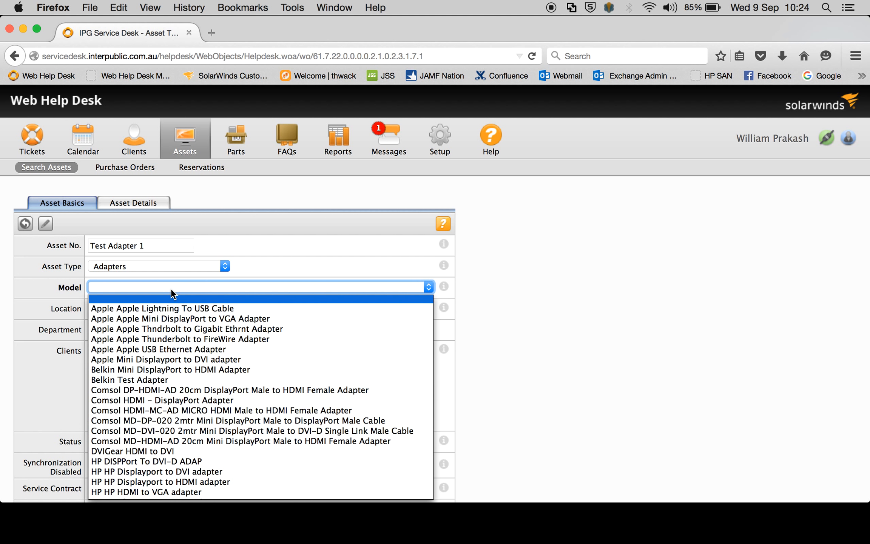
{"action": "left_click", "coordinate": [187, 379]}
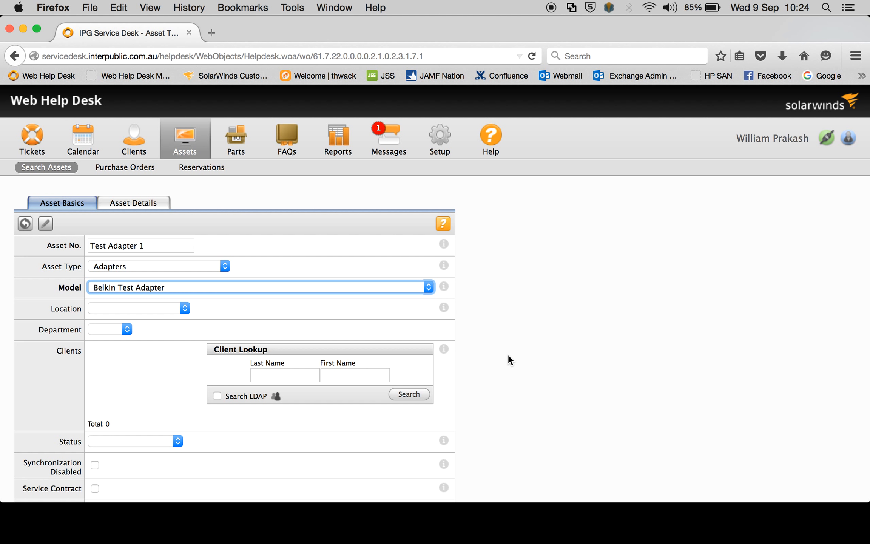
Assign the asset to location SYD-32GROS-GIS and department GIS
{"action": "scroll", "coordinate": [567, 345], "scroll_direction": "down", "scroll_amount": 2}
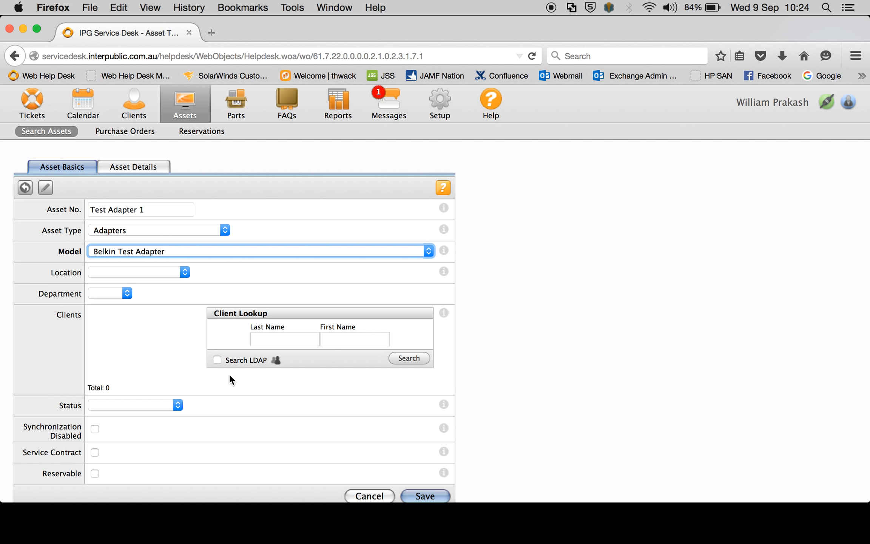
{"action": "left_click", "coordinate": [128, 270]}
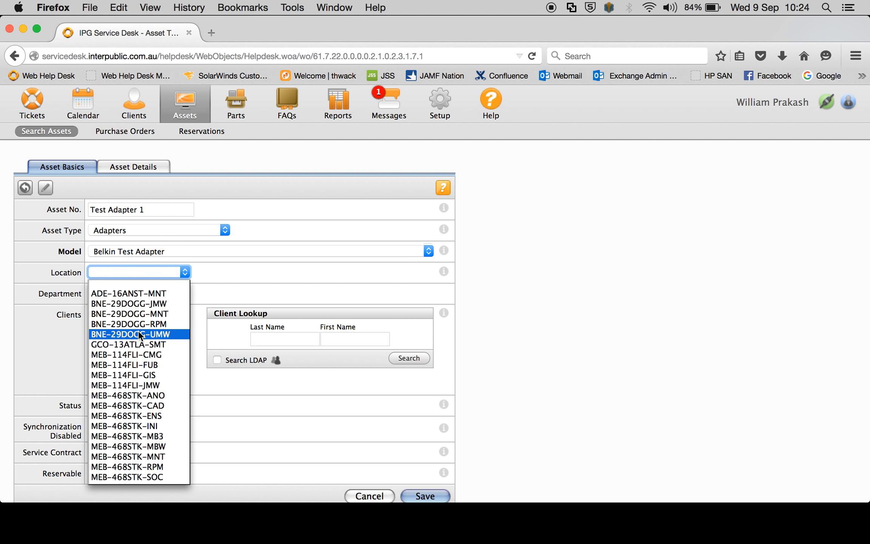
{"action": "scroll", "coordinate": [139, 332], "scroll_direction": "down", "scroll_amount": 10}
{"action": "scroll", "coordinate": [141, 334], "scroll_direction": "up", "scroll_amount": 2}
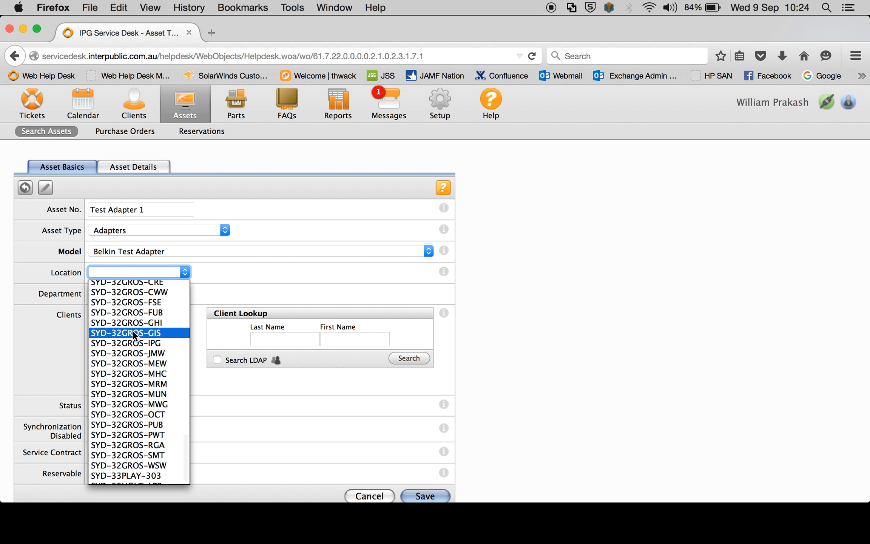
{"action": "left_click", "coordinate": [133, 331]}
{"action": "left_click", "coordinate": [98, 294]}
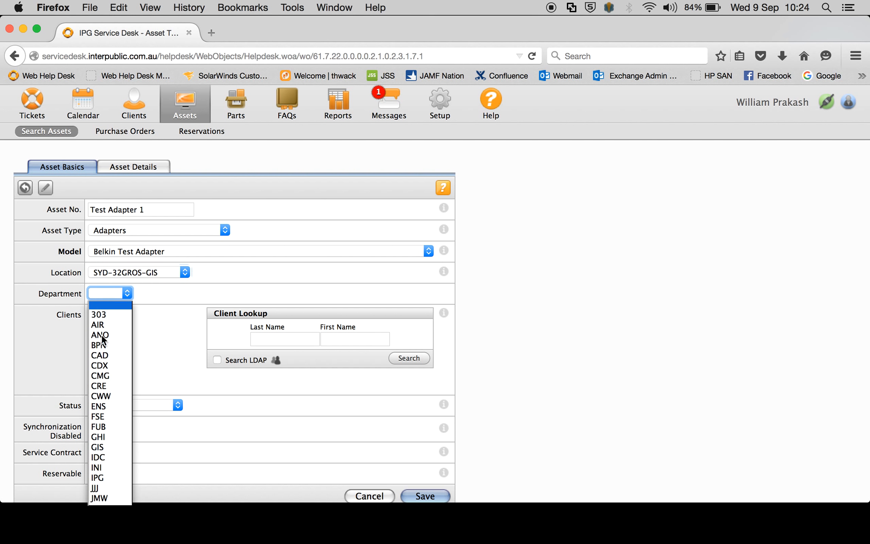
{"action": "left_click", "coordinate": [106, 450]}
Mark the asset as reservable and save it
{"action": "scroll", "coordinate": [544, 369], "scroll_direction": "down", "scroll_amount": 5}
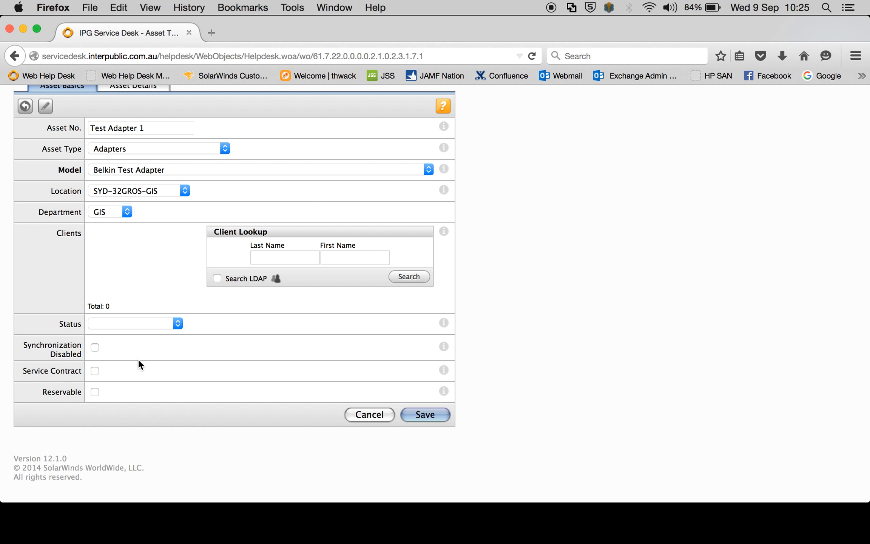
{"action": "left_click", "coordinate": [95, 392]}
{"action": "left_click", "coordinate": [422, 416]}
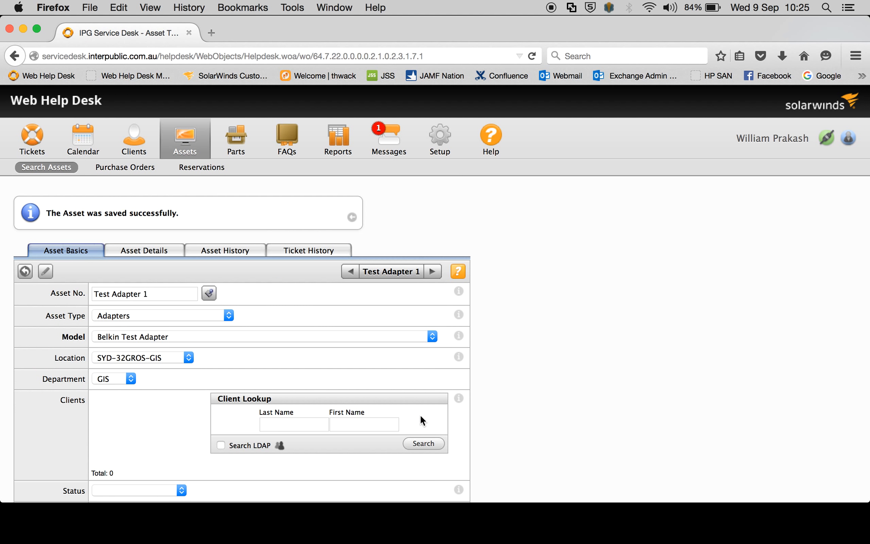
Create a new asset reservation and assign the client found by looking up their last name
{"action": "left_click", "coordinate": [199, 171]}
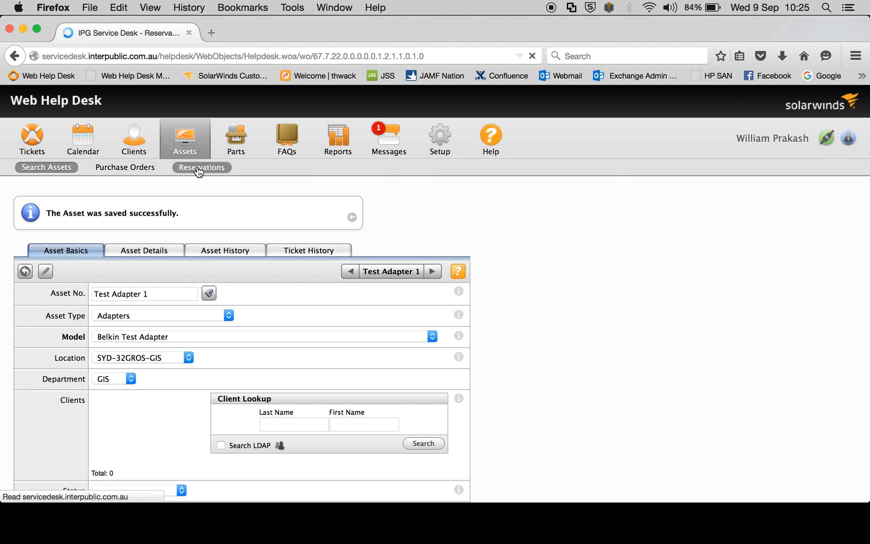
{"action": "left_click", "coordinate": [68, 397]}
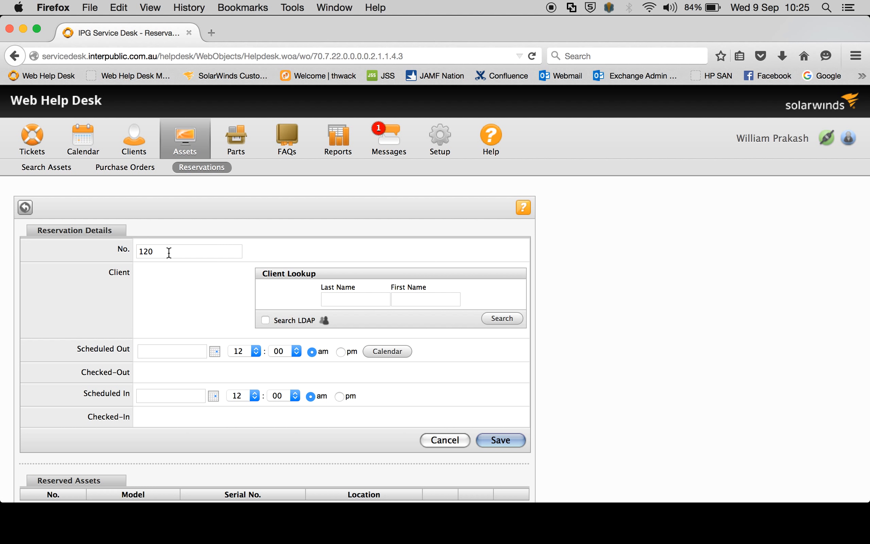
{"action": "left_click", "coordinate": [352, 301]}
{"action": "type", "text": "prakash"}
{"action": "left_click", "coordinate": [502, 318]}
{"action": "left_click", "coordinate": [290, 354]}
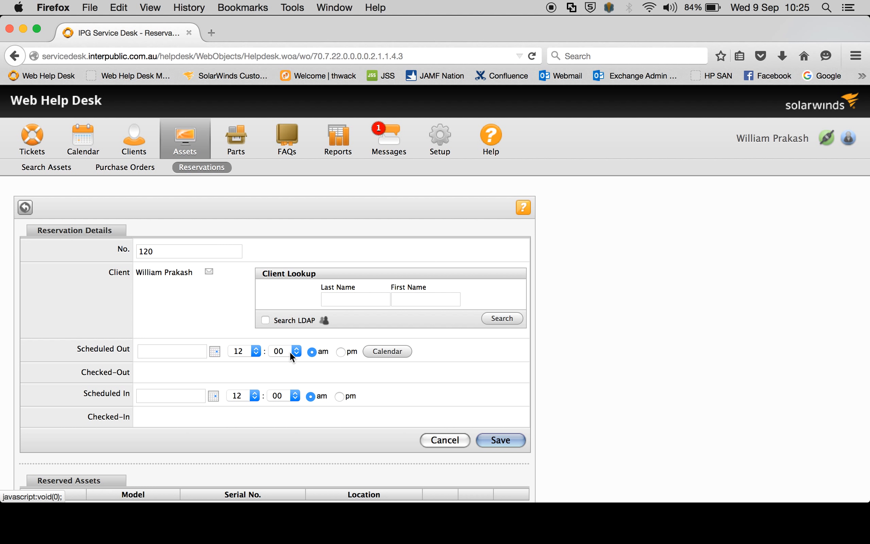
Schedule the reservation's check-out for 09/09/15 at 10:00 am
{"action": "left_click", "coordinate": [214, 352]}
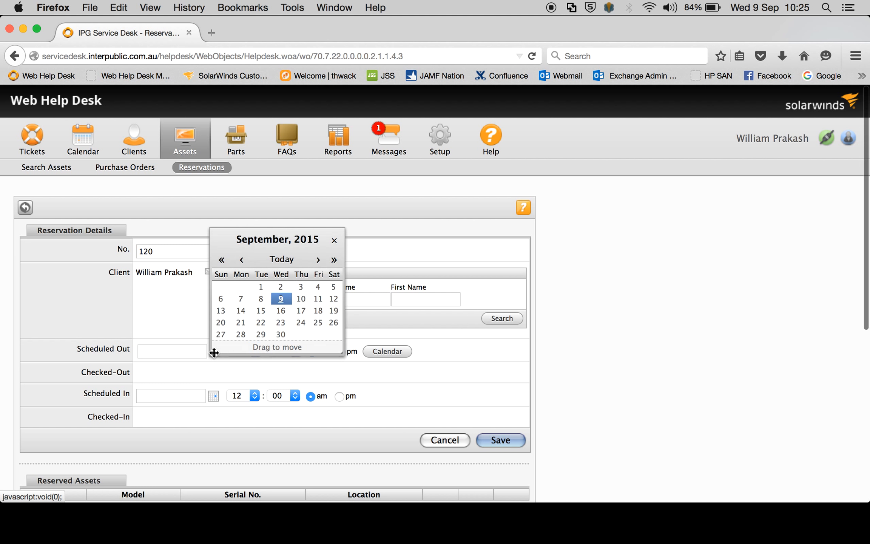
{"action": "left_click", "coordinate": [282, 298]}
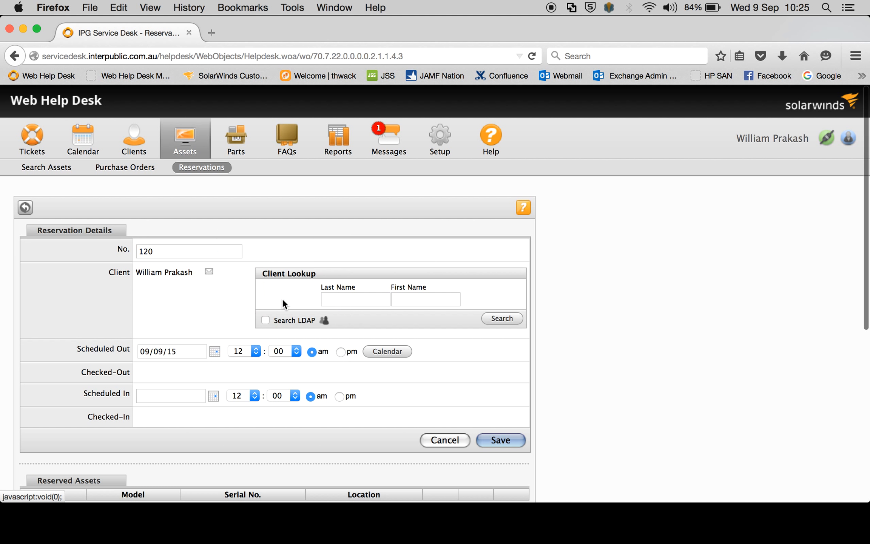
{"action": "left_click", "coordinate": [257, 351]}
{"action": "left_click", "coordinate": [243, 453]}
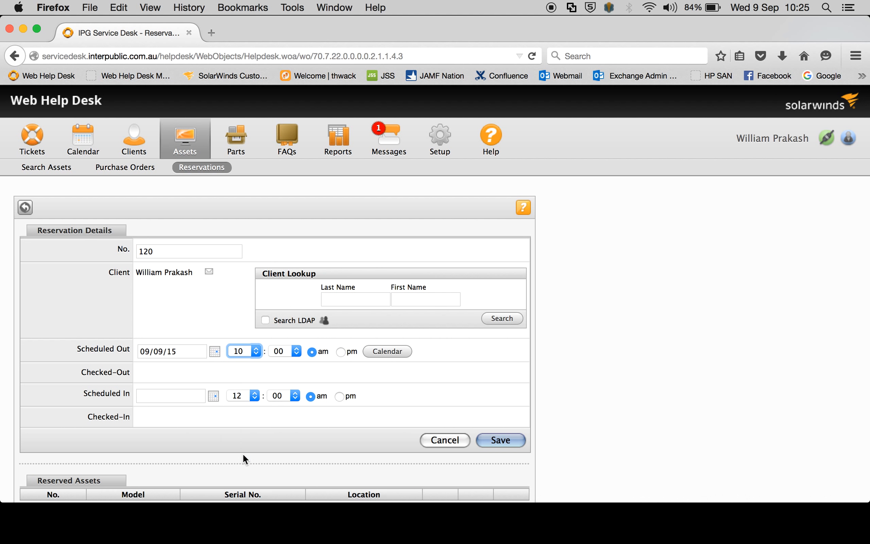
Schedule the reservation's check-in for 09/09/15 at 11:00 am
{"action": "left_click", "coordinate": [212, 398]}
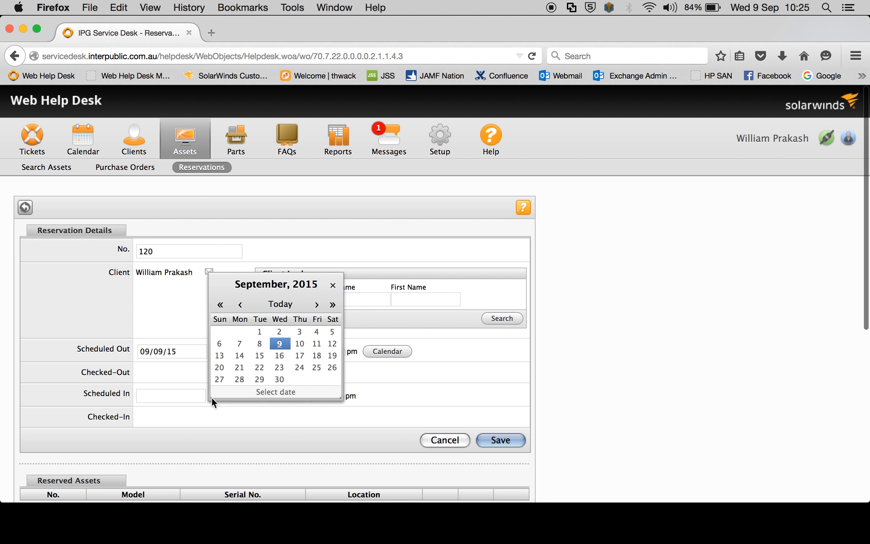
{"action": "left_click", "coordinate": [281, 343]}
{"action": "left_click", "coordinate": [253, 395]}
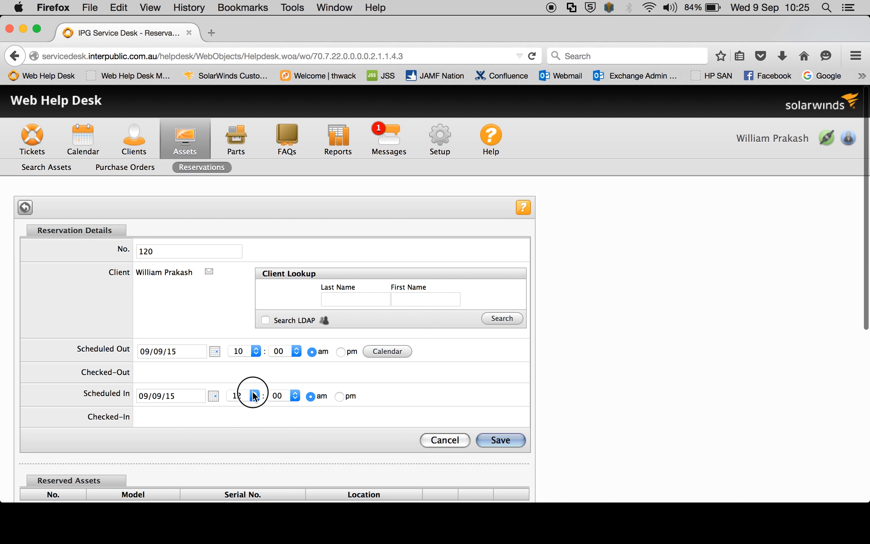
{"action": "left_click", "coordinate": [243, 507]}
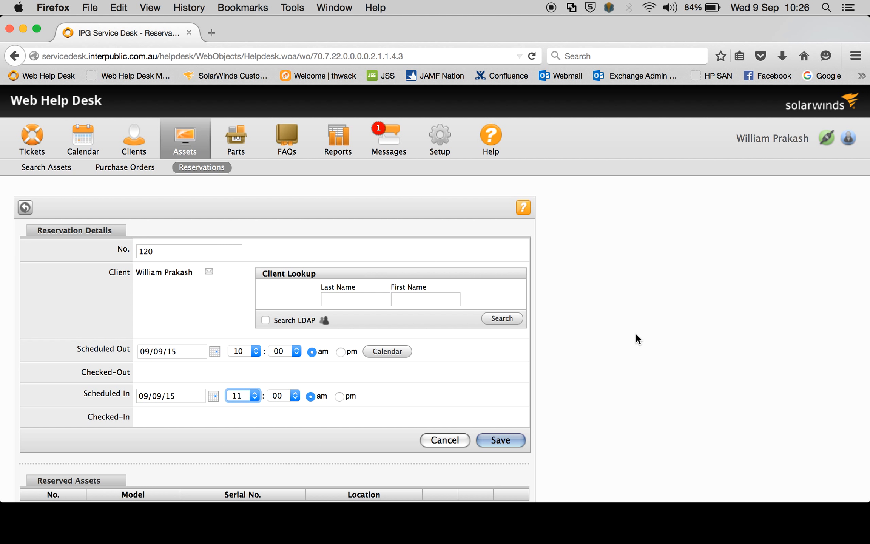
Set the reservable asset lookup condition to Asset Type is Adapters
{"action": "scroll", "coordinate": [636, 335], "scroll_direction": "down", "scroll_amount": 5}
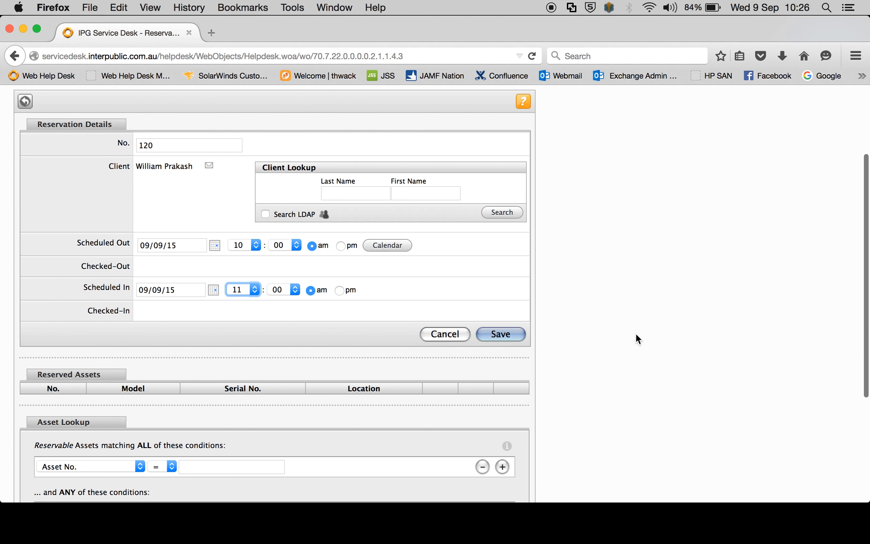
{"action": "scroll", "coordinate": [637, 339], "scroll_direction": "down", "scroll_amount": 5}
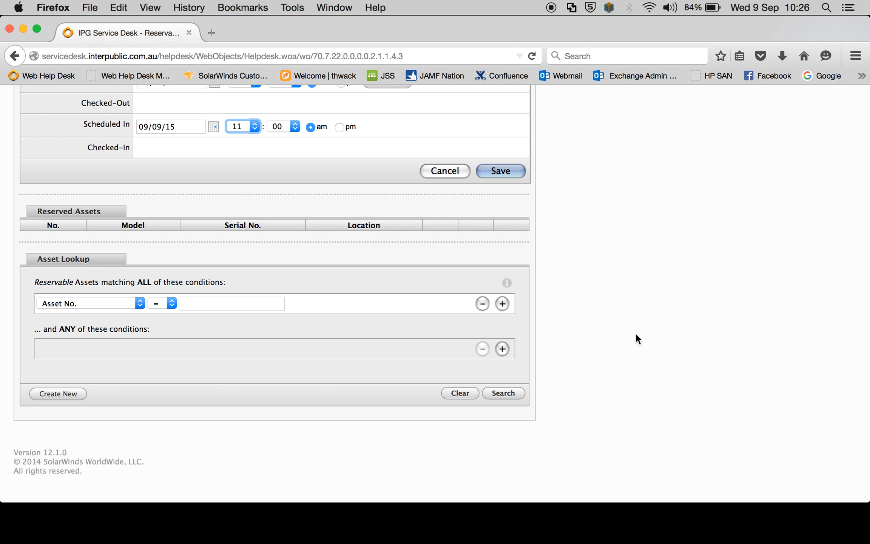
{"action": "left_click", "coordinate": [131, 304]}
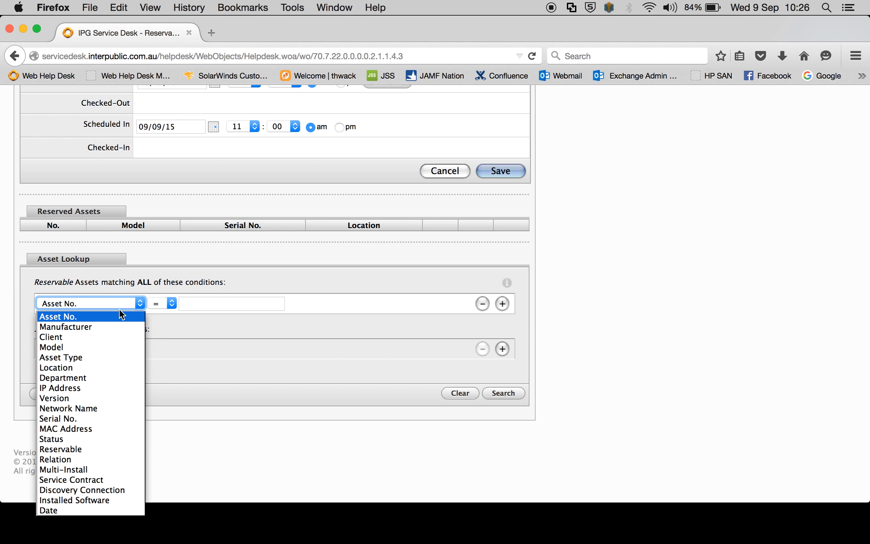
{"action": "left_click", "coordinate": [74, 359]}
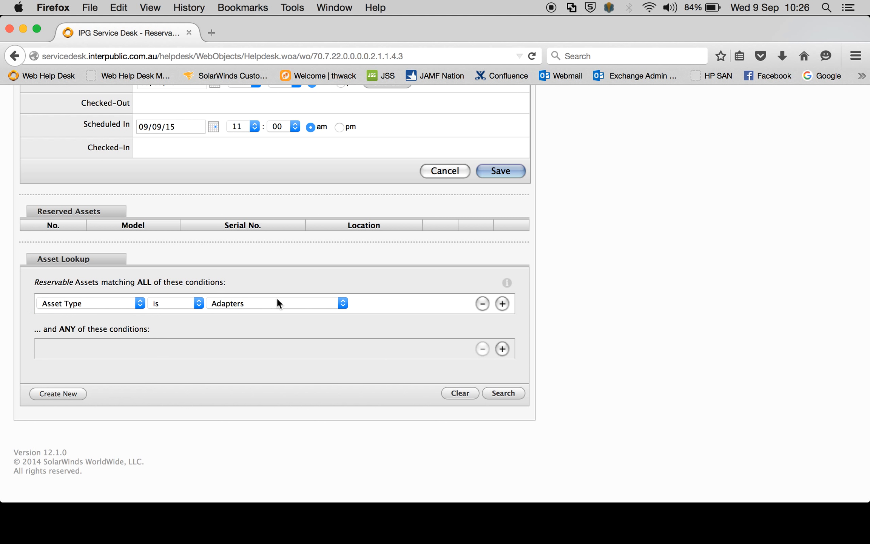
Add a second lookup condition, Location is SYD-32GROS-GIS, and search for matching reservable assets
{"action": "left_click", "coordinate": [502, 303]}
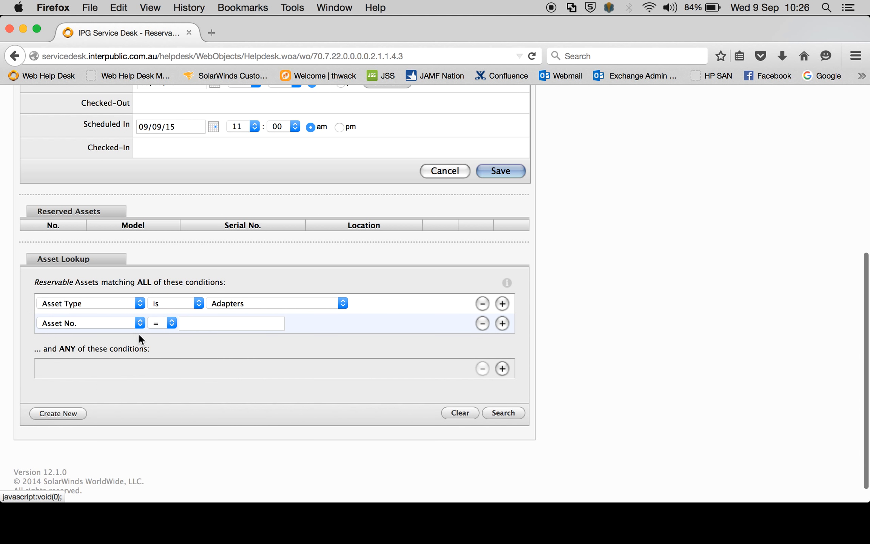
{"action": "left_click", "coordinate": [115, 324]}
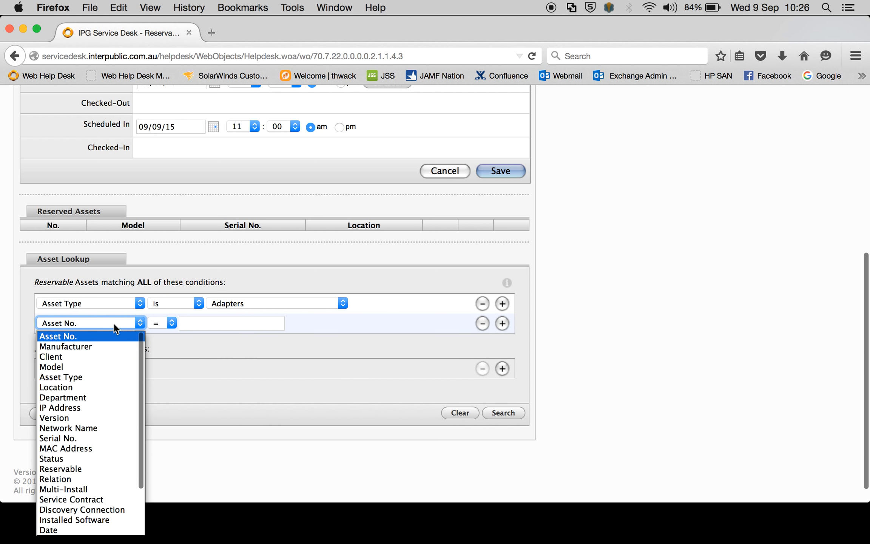
{"action": "left_click", "coordinate": [98, 388]}
{"action": "left_click", "coordinate": [227, 321]}
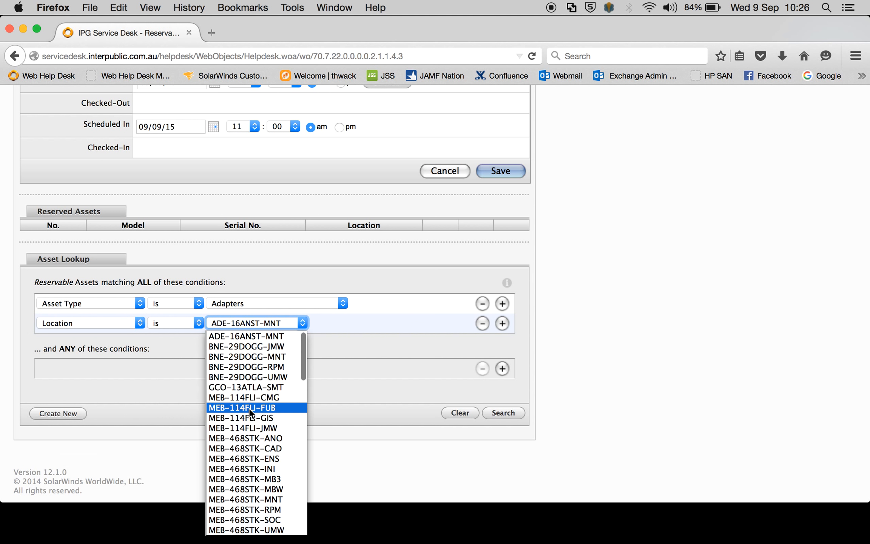
{"action": "scroll", "coordinate": [249, 408], "scroll_direction": "down", "scroll_amount": 13}
{"action": "scroll", "coordinate": [250, 413], "scroll_direction": "down", "scroll_amount": 5}
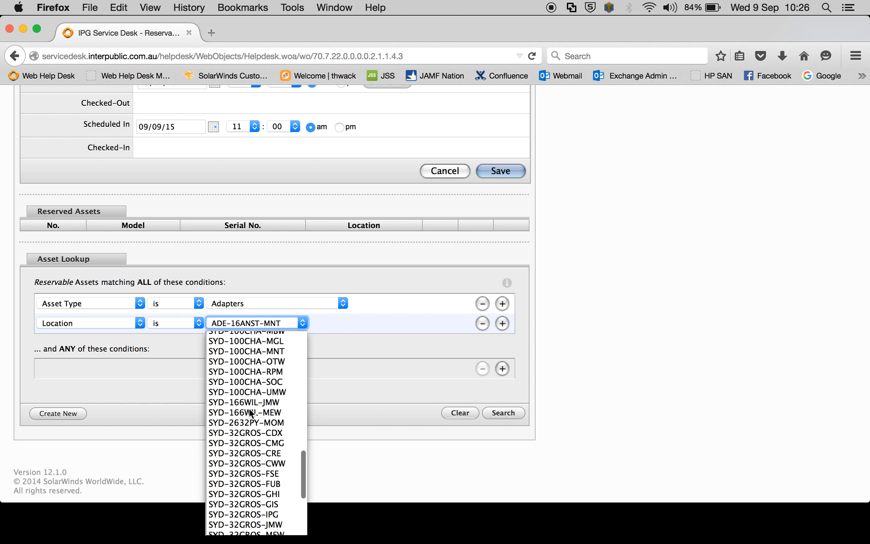
{"action": "left_click", "coordinate": [252, 441]}
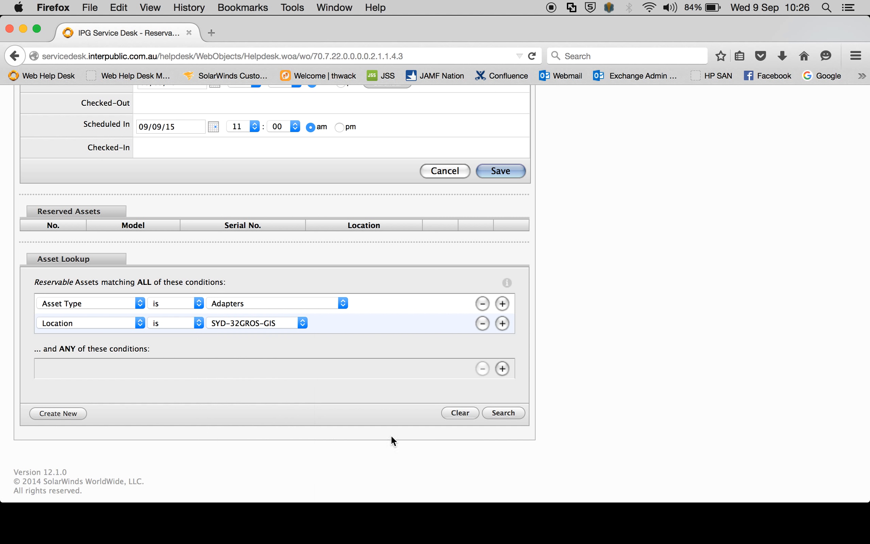
{"action": "left_click", "coordinate": [500, 413]}
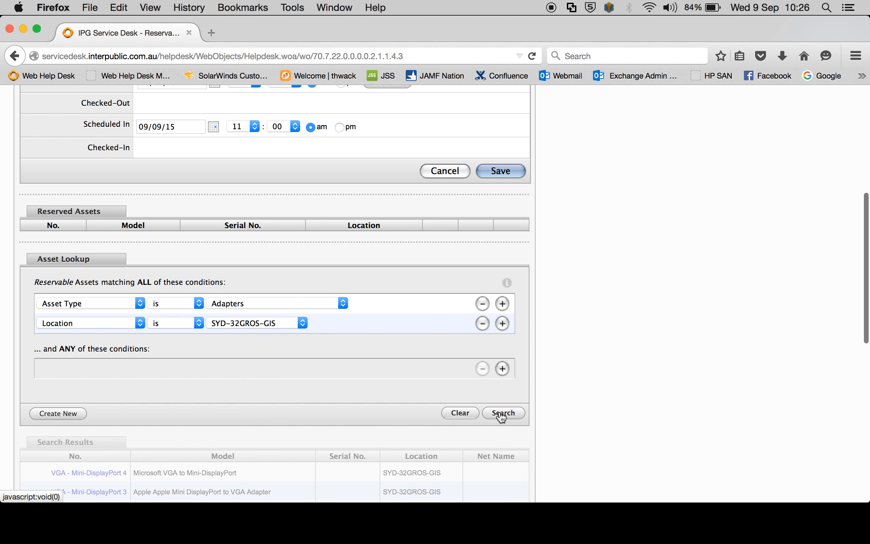
Add Test Adapter 1 from the search results to the reservation's reserved assets
{"action": "scroll", "coordinate": [701, 359], "scroll_direction": "down", "scroll_amount": 5}
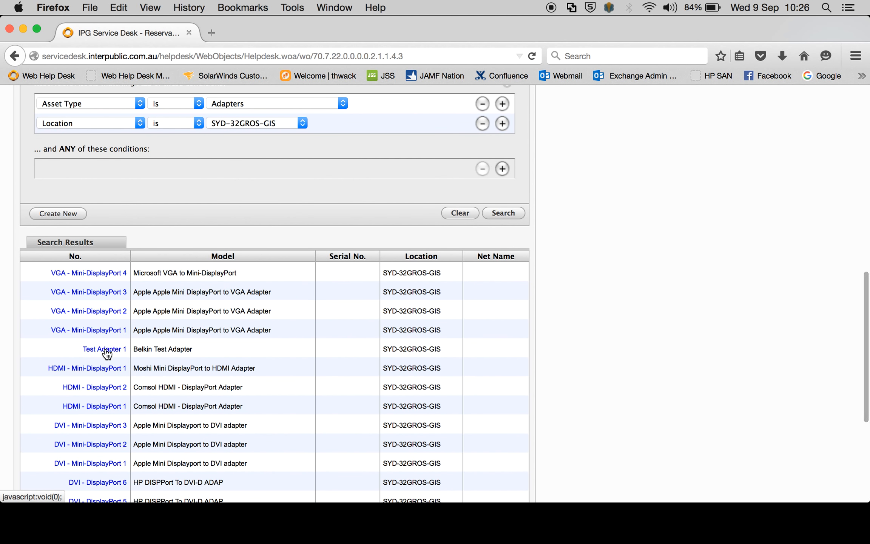
{"action": "scroll", "coordinate": [108, 353], "scroll_direction": "up", "scroll_amount": 1}
{"action": "scroll", "coordinate": [515, 307], "scroll_direction": "up", "scroll_amount": 5}
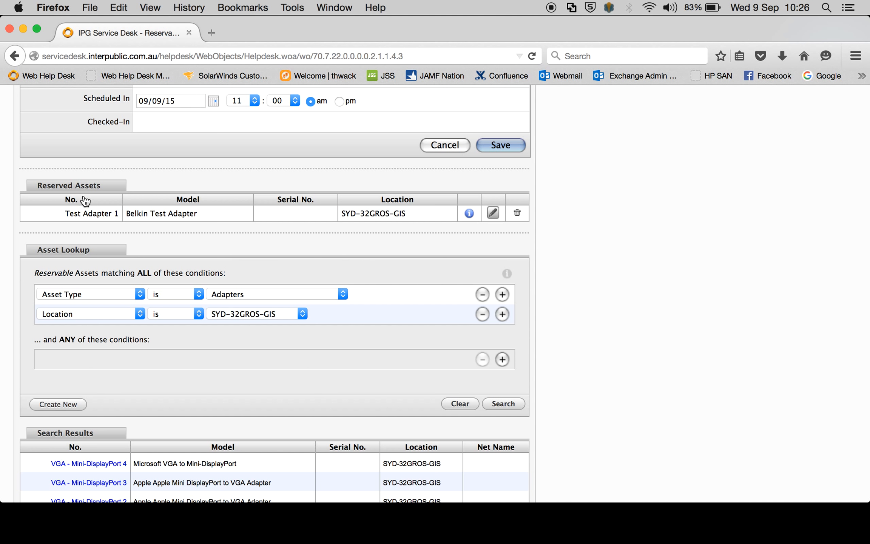
{"action": "scroll", "coordinate": [448, 238], "scroll_direction": "down", "scroll_amount": 1}
{"action": "scroll", "coordinate": [448, 239], "scroll_direction": "down", "scroll_amount": 10}
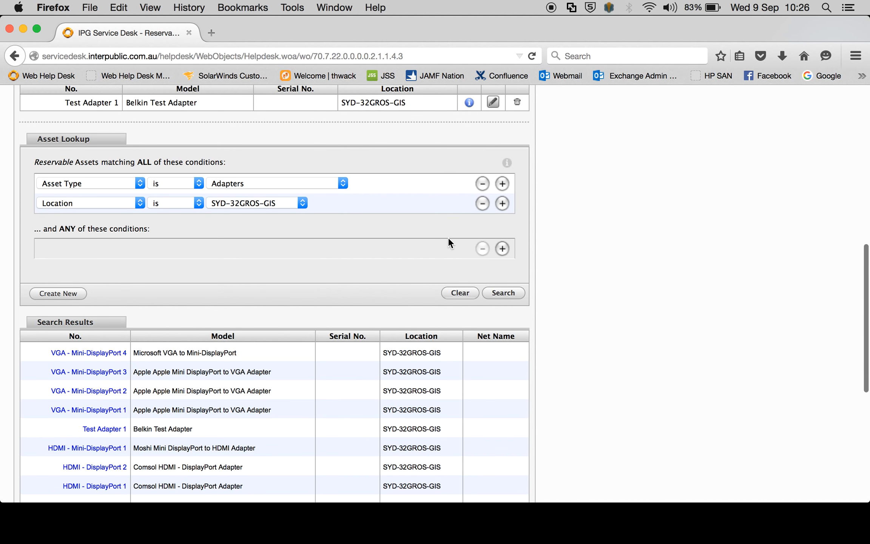
{"action": "scroll", "coordinate": [448, 239], "scroll_direction": "up", "scroll_amount": 5}
{"action": "scroll", "coordinate": [448, 237], "scroll_direction": "up", "scroll_amount": 10}
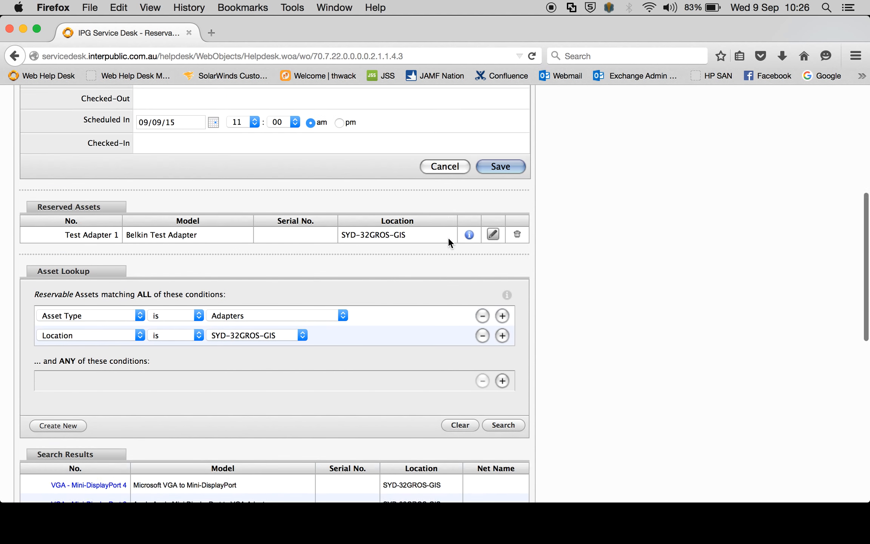
Change the reservation number to 121 and save the reservation
{"action": "left_click", "coordinate": [500, 234]}
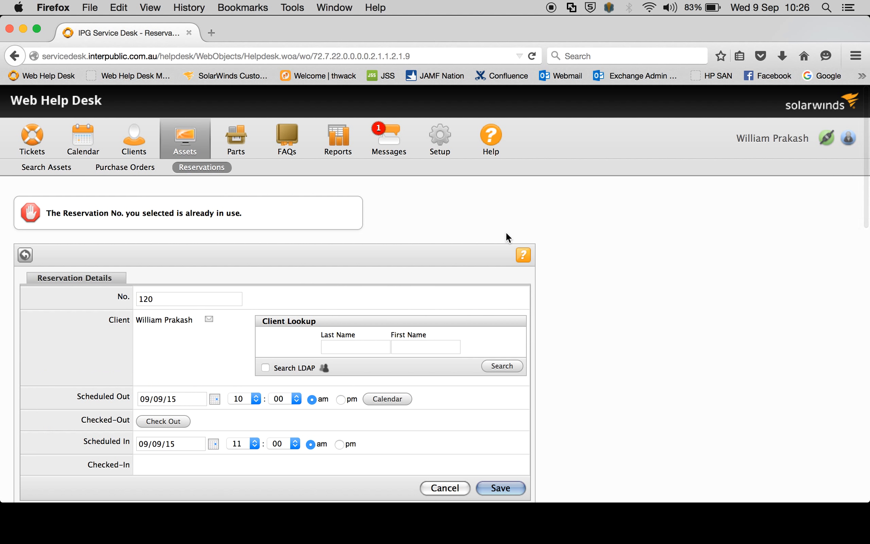
{"action": "scroll", "coordinate": [693, 300], "scroll_direction": "down", "scroll_amount": 2}
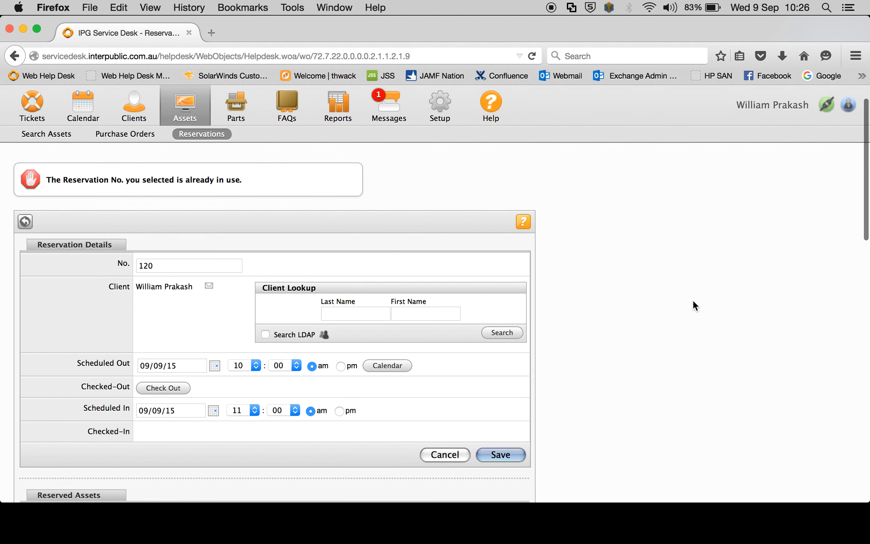
{"action": "left_click", "coordinate": [203, 260]}
{"action": "key", "text": "BackSpace"}
{"action": "type", "text": "1"}
{"action": "left_click", "coordinate": [496, 451]}
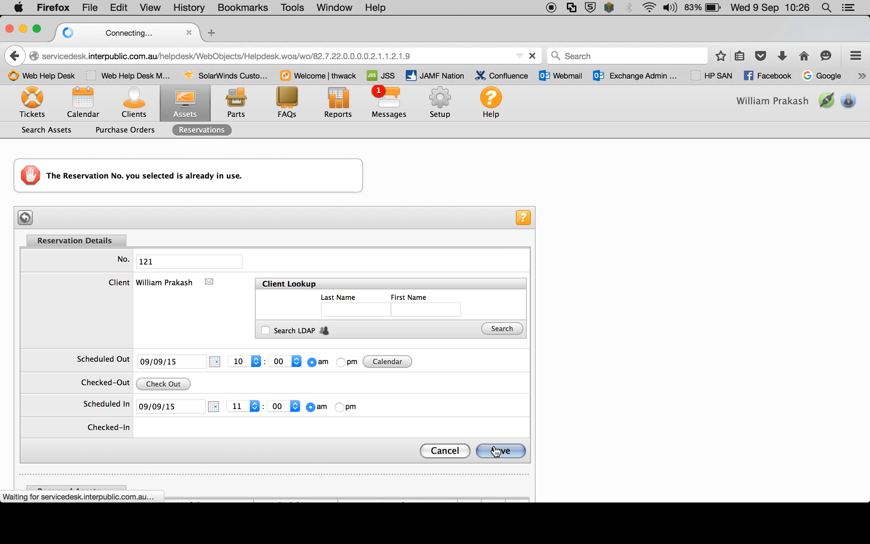
Return to the reservations list and check out Test Adapter 1, confirming the check-out
{"action": "scroll", "coordinate": [609, 286], "scroll_direction": "down", "scroll_amount": 3}
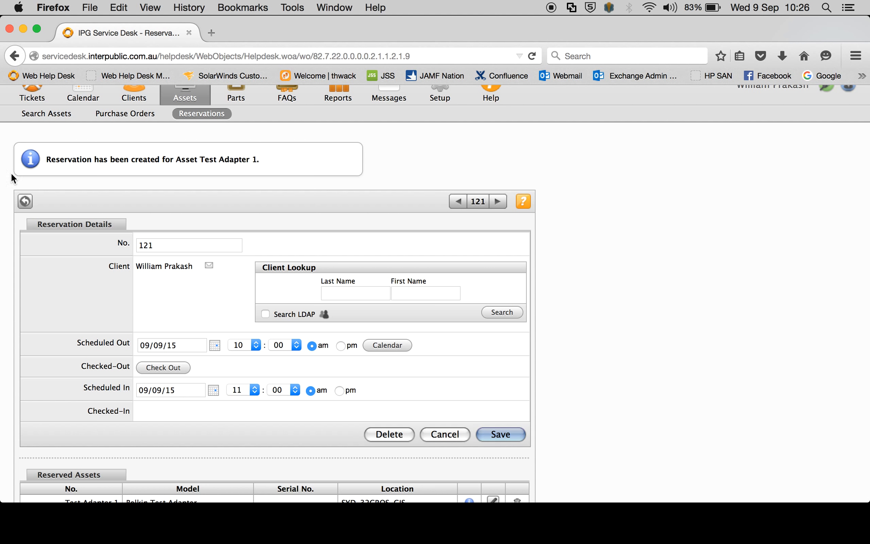
{"action": "left_click", "coordinate": [25, 201]}
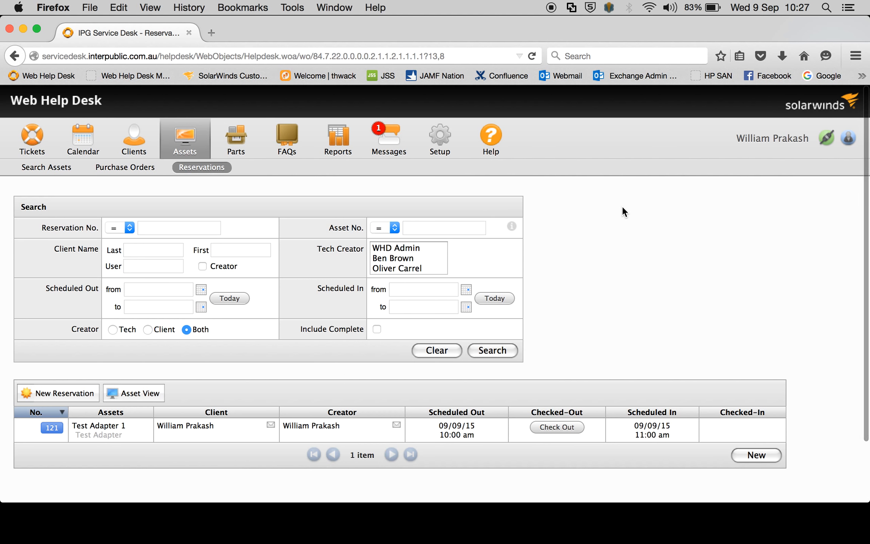
{"action": "scroll", "coordinate": [622, 208], "scroll_direction": "down", "scroll_amount": 3}
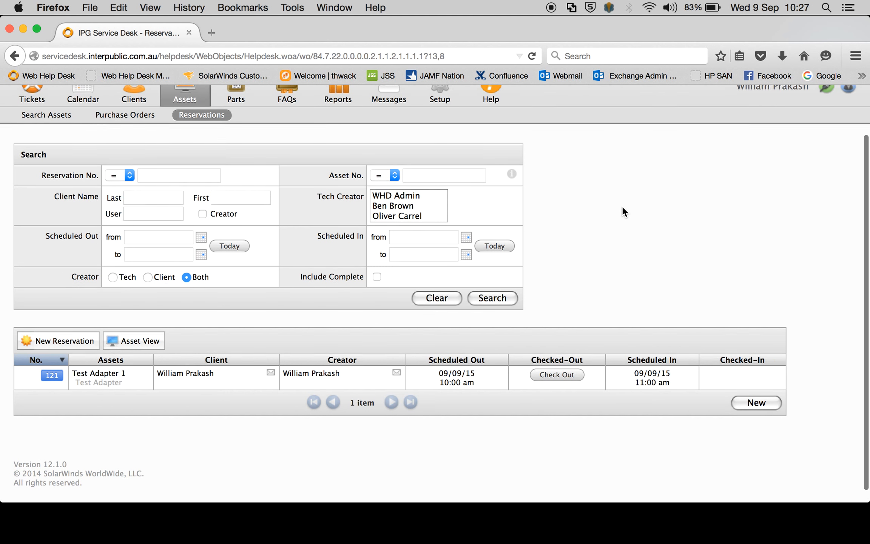
{"action": "scroll", "coordinate": [623, 208], "scroll_direction": "down", "scroll_amount": 1}
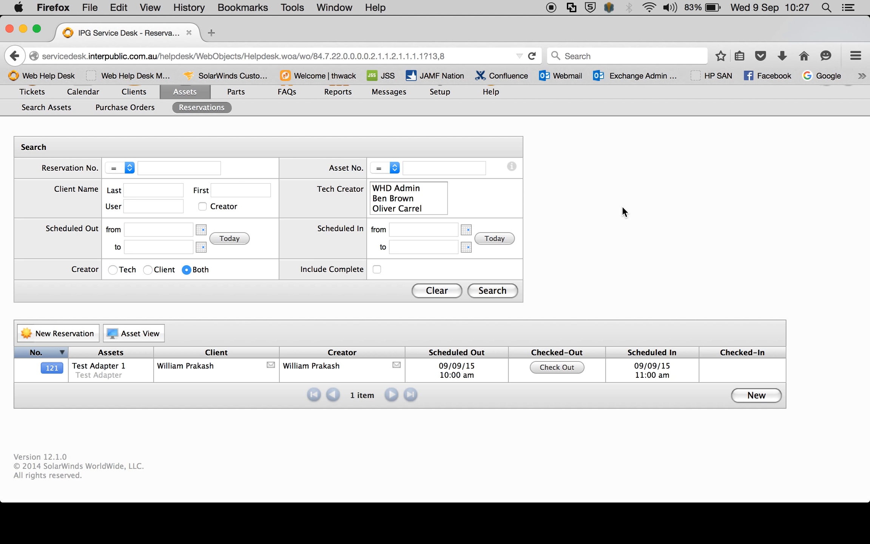
{"action": "left_click", "coordinate": [564, 372]}
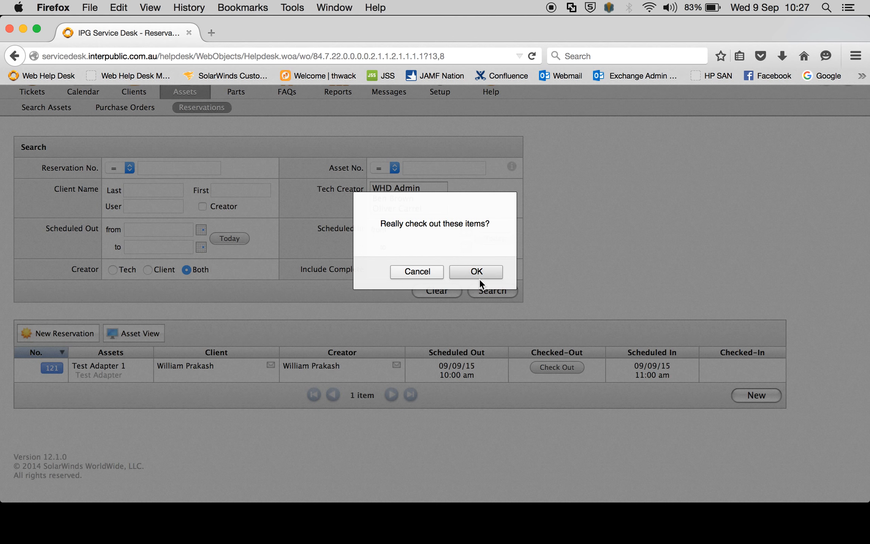
{"action": "left_click", "coordinate": [473, 268]}
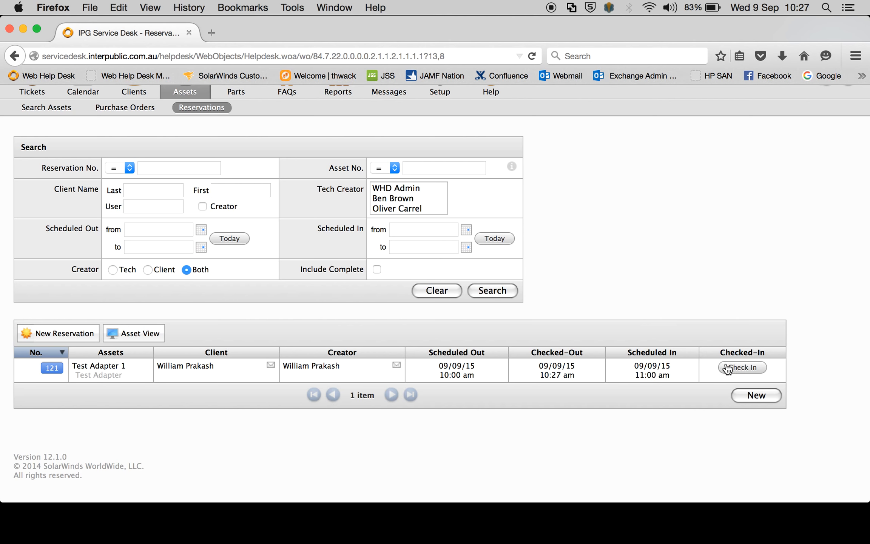
Check Test Adapter 1 back in from the reservations list and confirm the check-in
{"action": "left_click", "coordinate": [729, 367]}
{"action": "left_click", "coordinate": [476, 268]}
{"action": "right_click", "coordinate": [652, 504]}
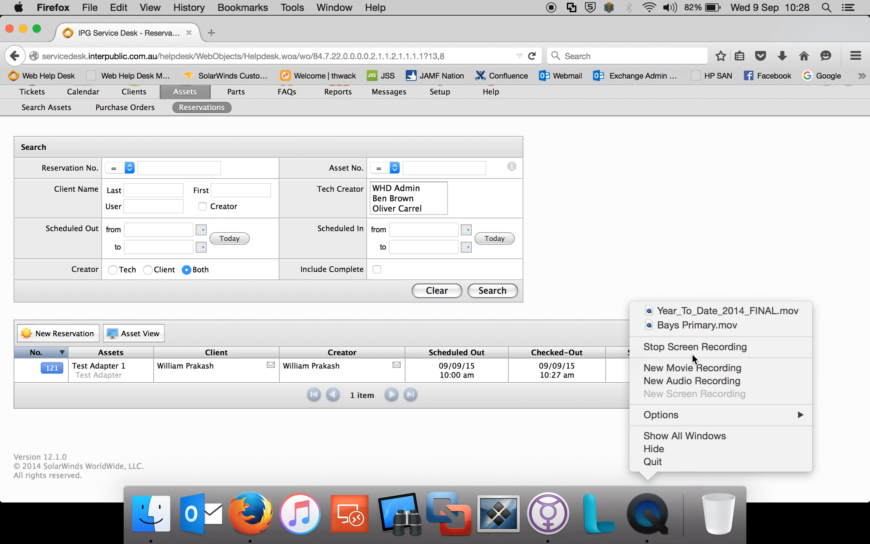